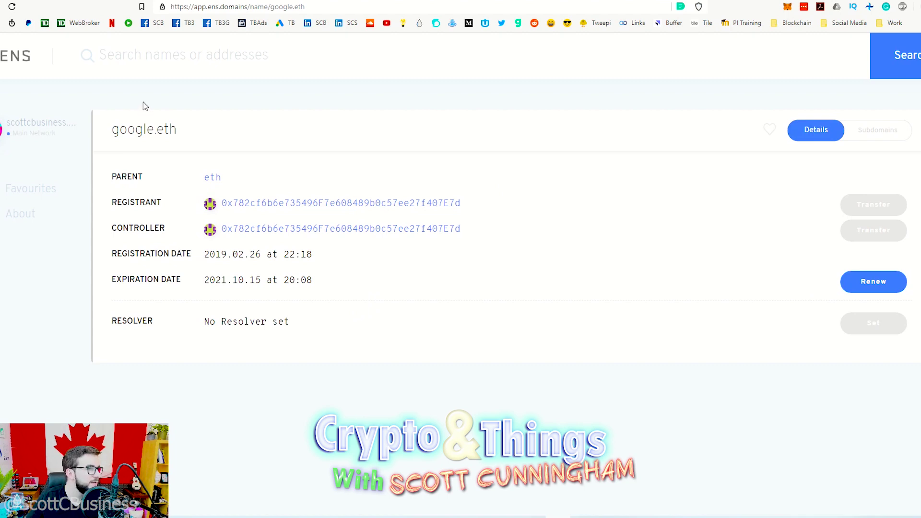
Step: Search for the name scottcbusiness.eth and open its details
type("scottcubinse")
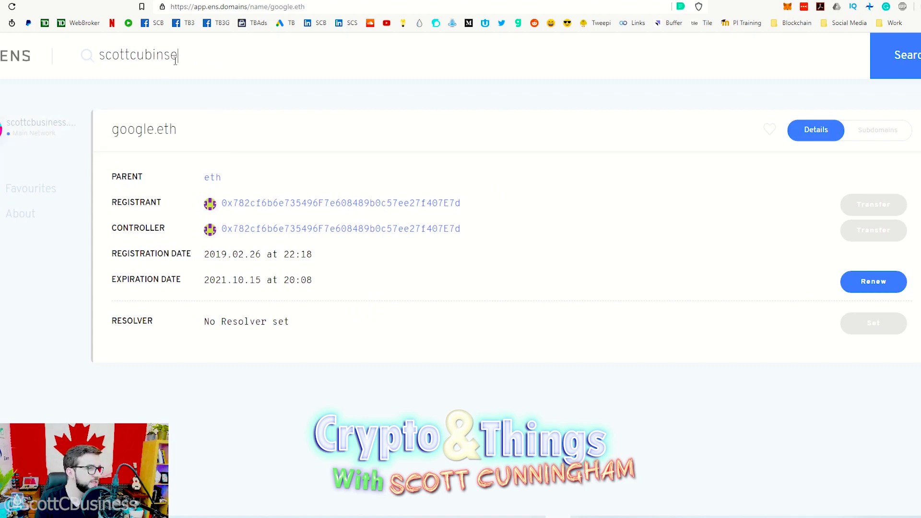
key("BackSpace")
key("BackSpace")
type("business.eth")
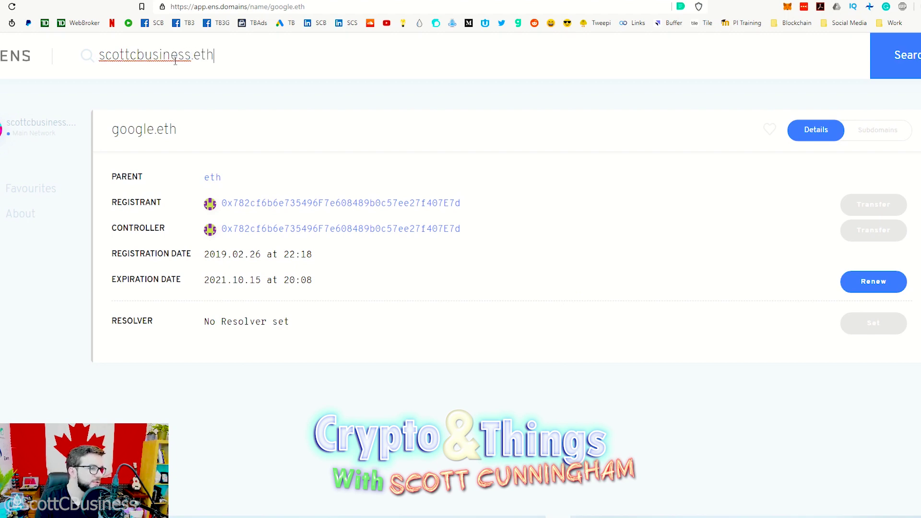
key("Return")
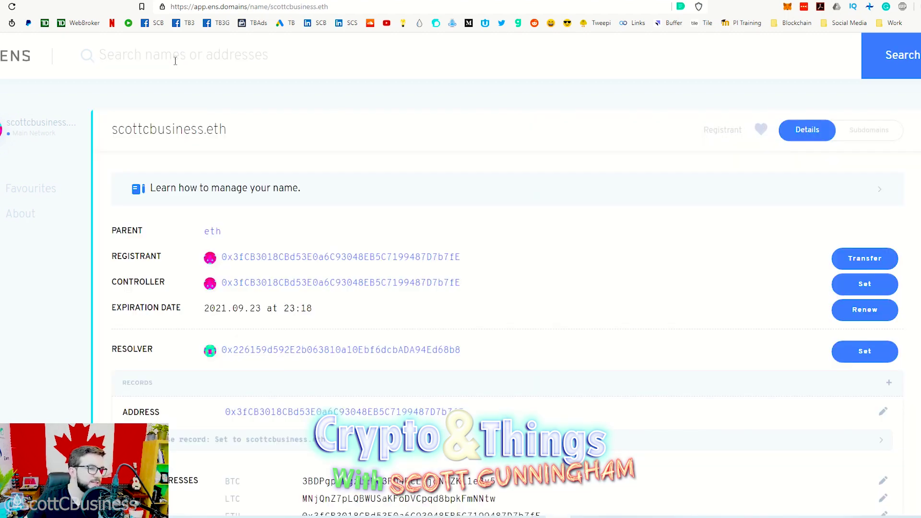
left_click(761, 130)
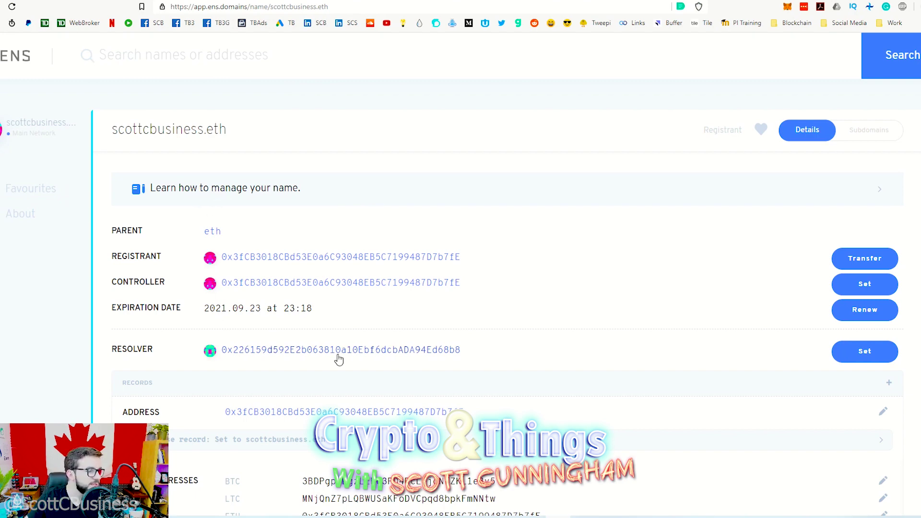
Step: Expand the guide on managing the name and read its Set Resolver, Set Address and Set Reverse Record instructions
left_click(197, 198)
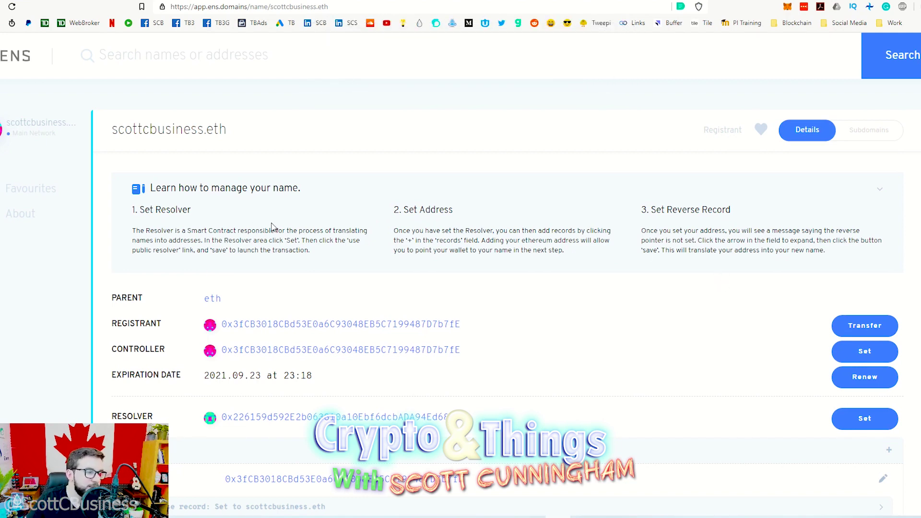
scroll(472, 328, "down", 1)
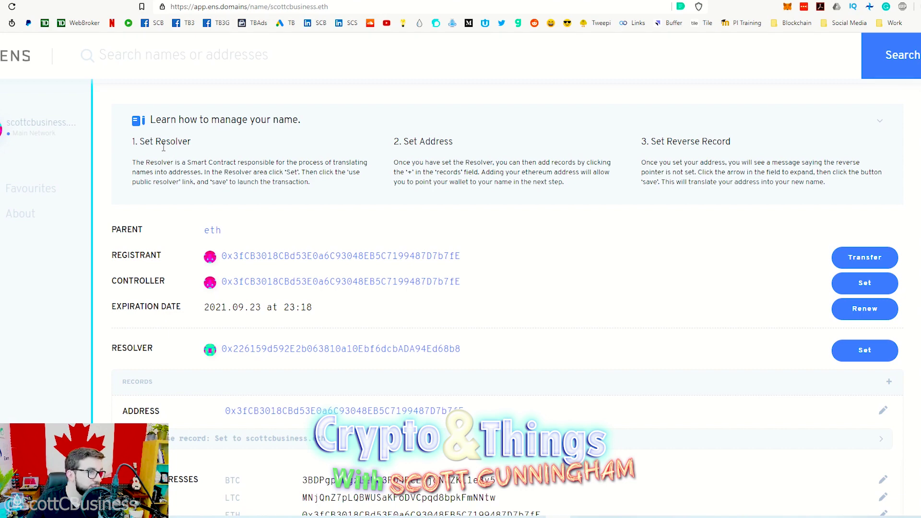
scroll(166, 147, "up", 1)
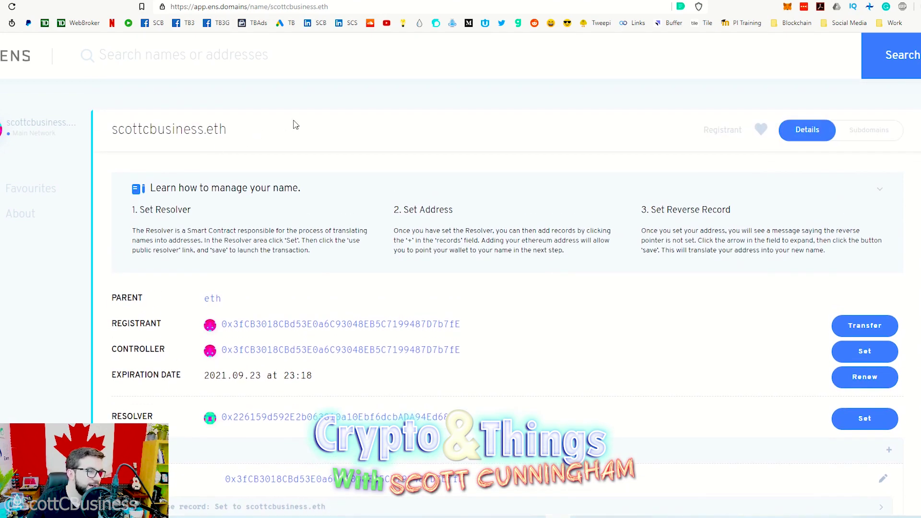
triple_click(211, 129)
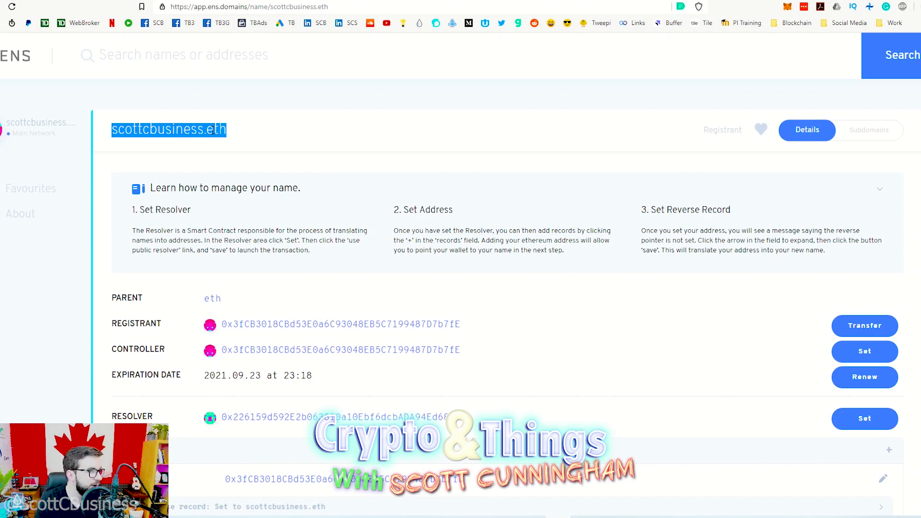
left_click(226, 59)
type("scottcb")
key("Return")
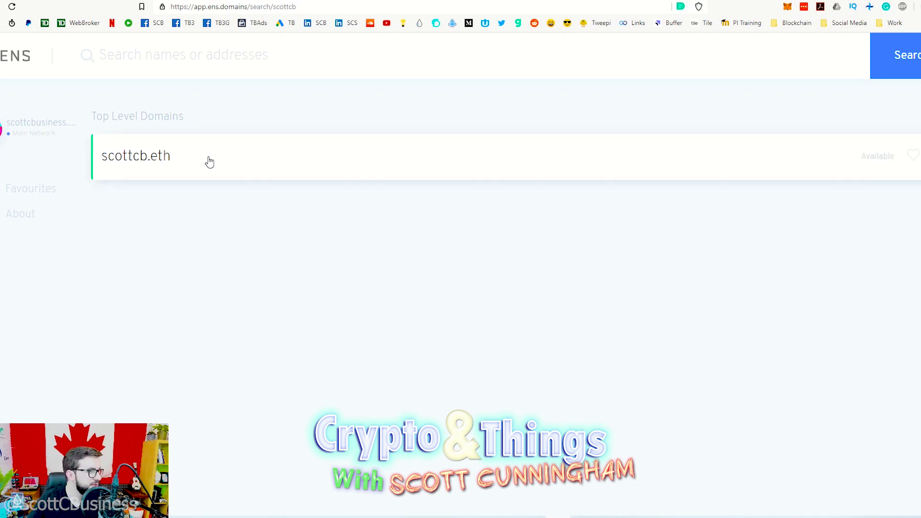
left_click(208, 158)
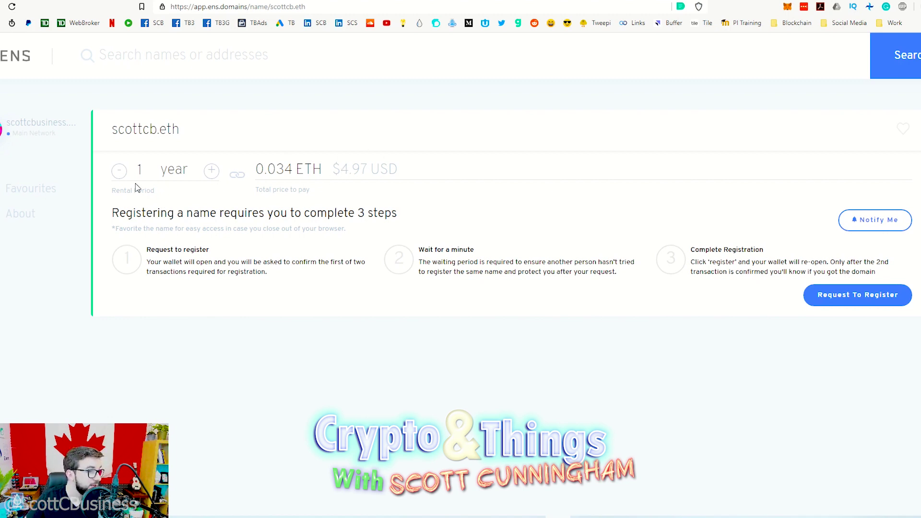
Step: Start a registration request for scottcb.eth with a 1-year rental period, view the wallet's gas fee options, and back out
left_click(209, 176)
left_click(119, 171)
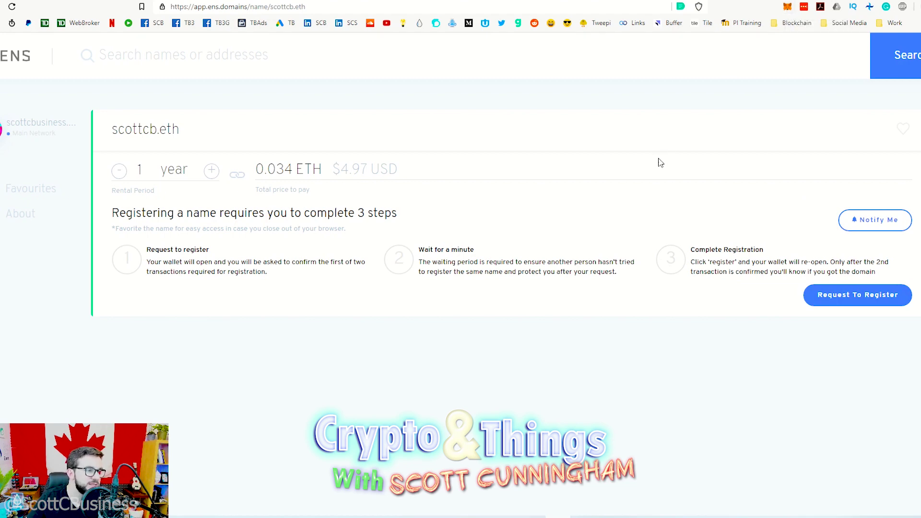
left_click(843, 299)
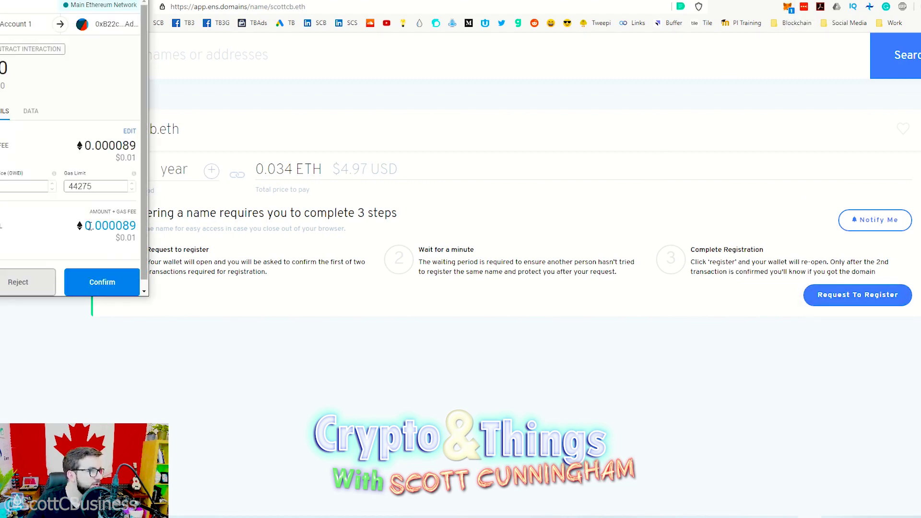
left_click(130, 132)
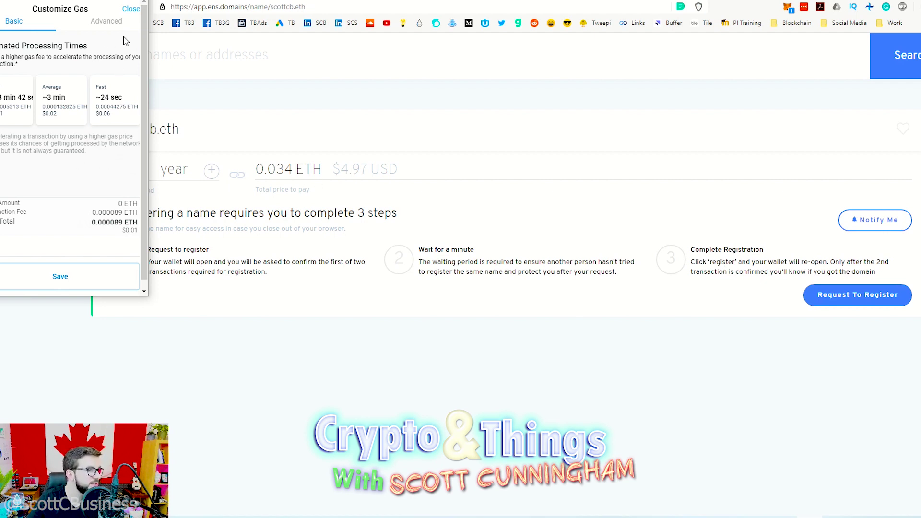
left_click(130, 8)
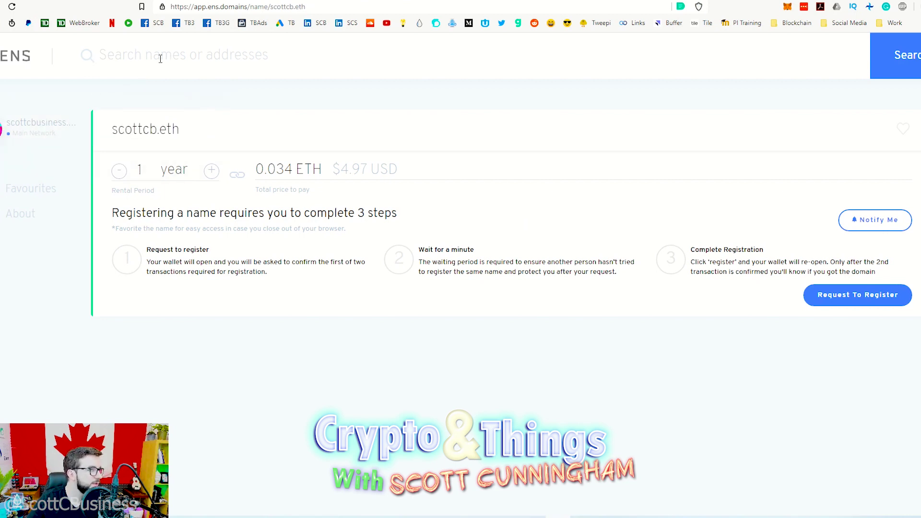
Step: Open the details of scottcbusiness.eth from the favourites list
left_click(39, 189)
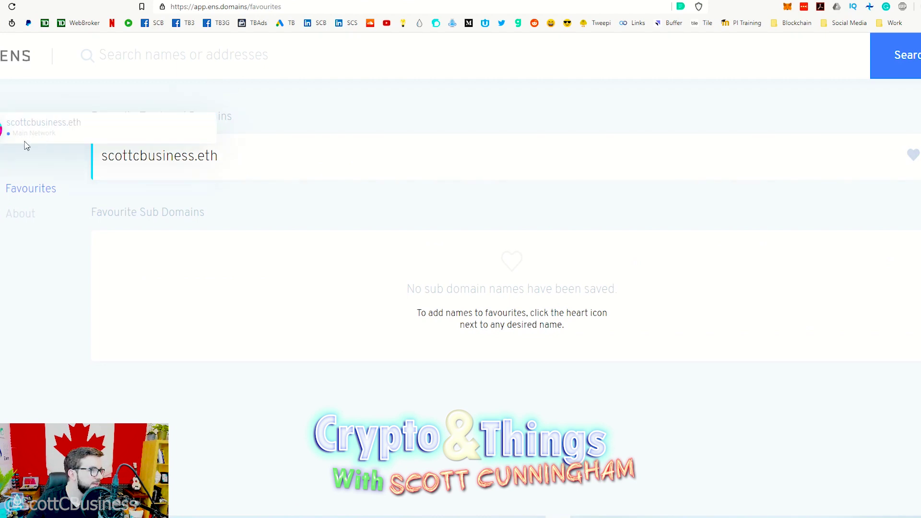
double_click(28, 121)
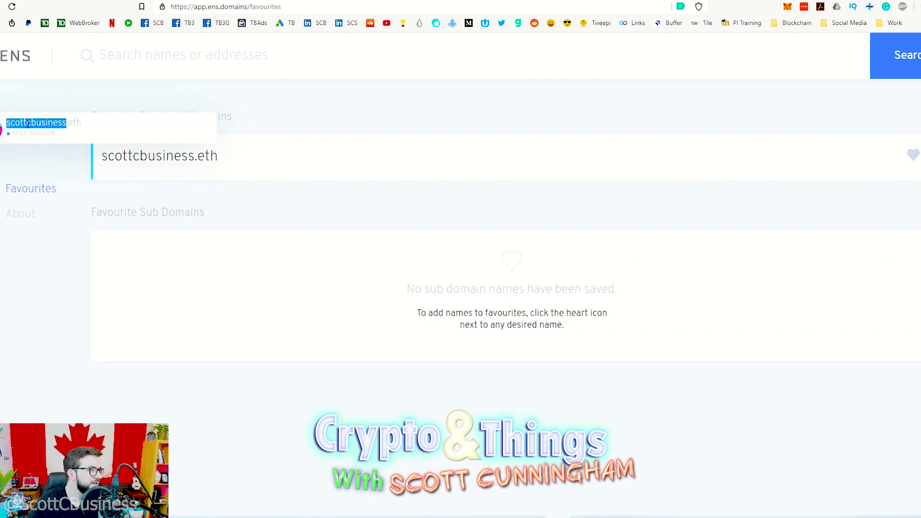
left_click(200, 162)
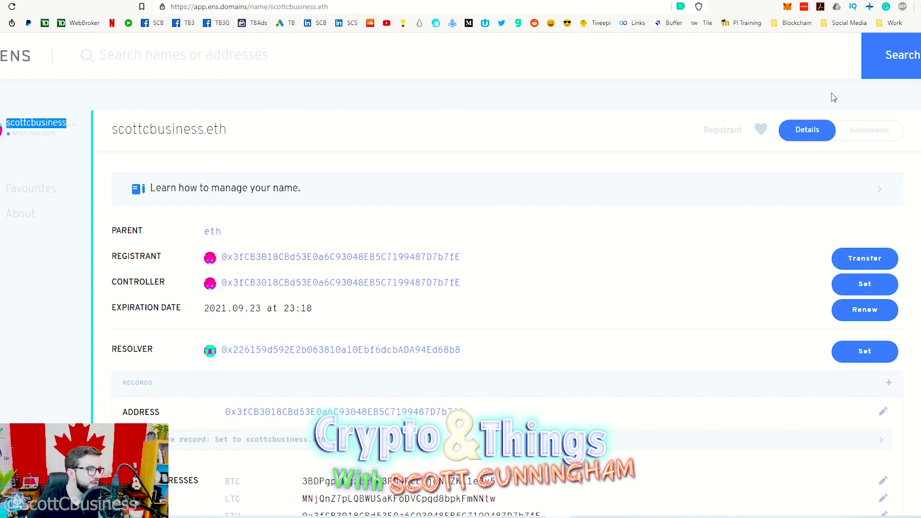
Step: View the subdomains of scottcbusiness.eth and return to its details
left_click(885, 136)
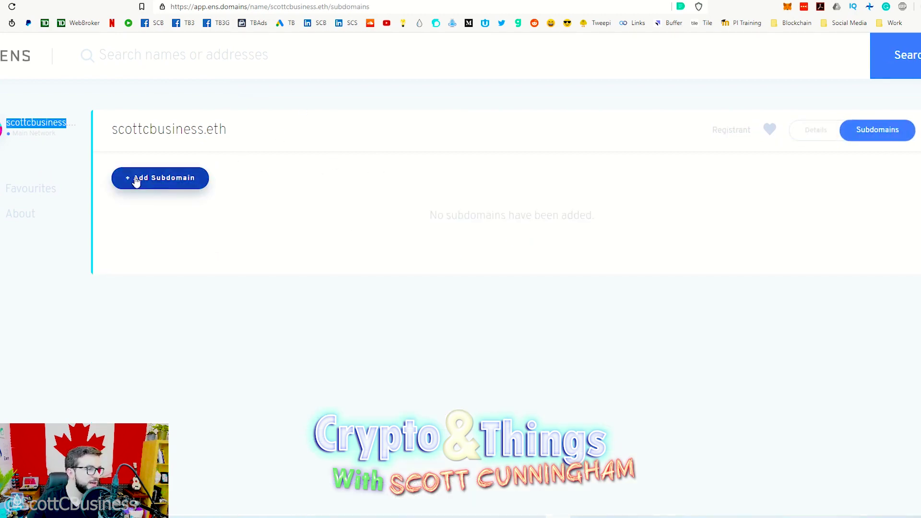
left_click(225, 129)
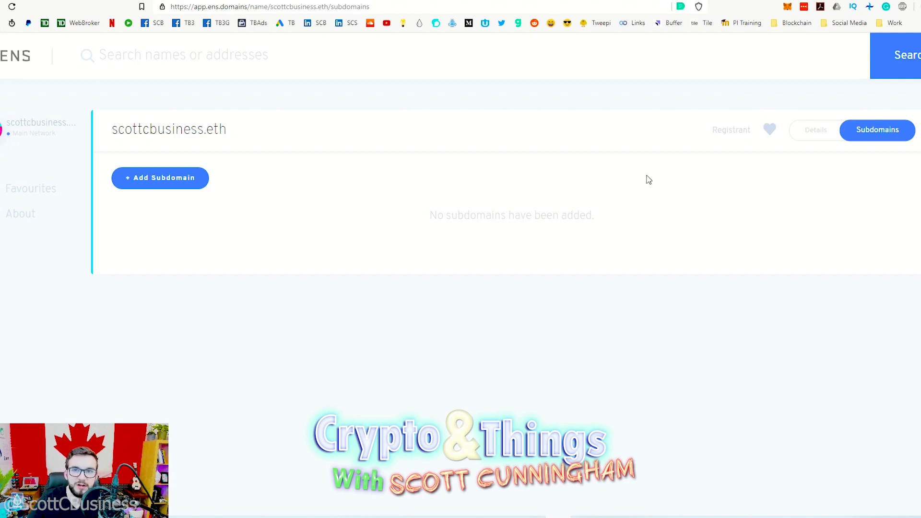
left_click(815, 135)
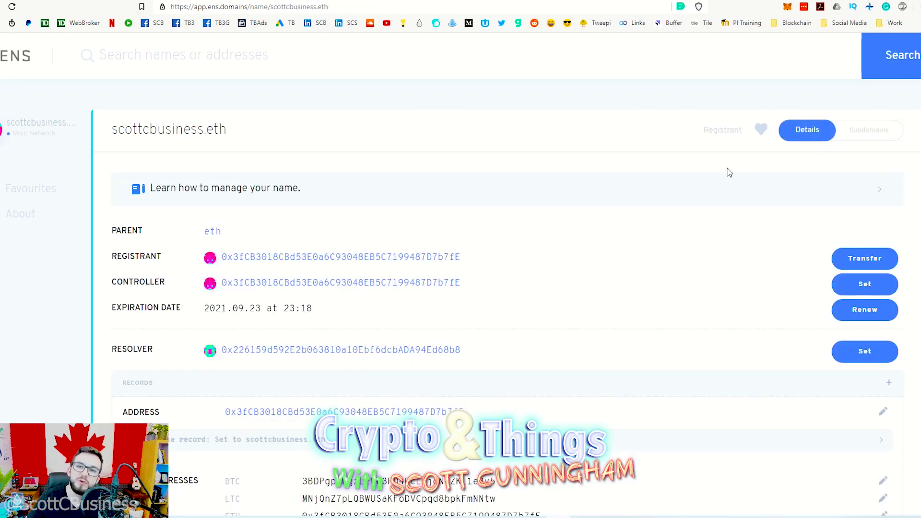
Step: Look over the name's details and expand its management guide again
scroll(240, 211, "down", 2)
scroll(230, 183, "up", 1)
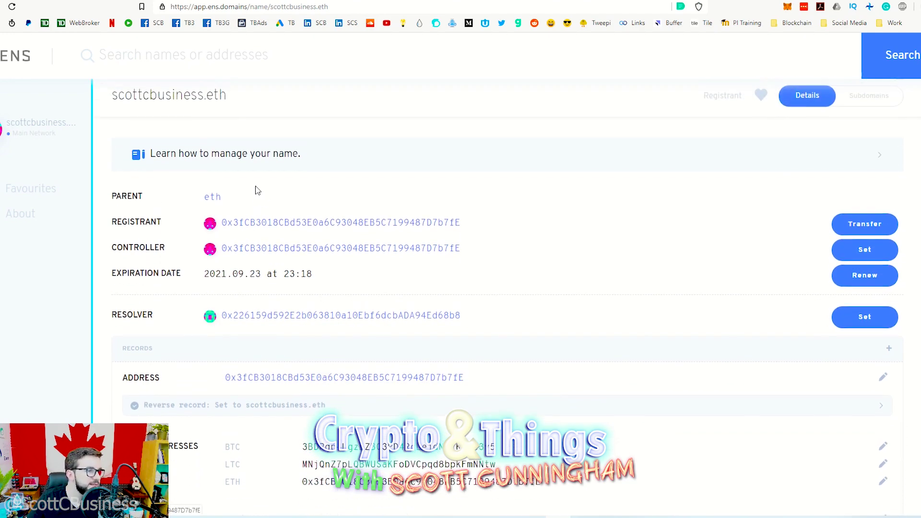
scroll(202, 192, "up", 1)
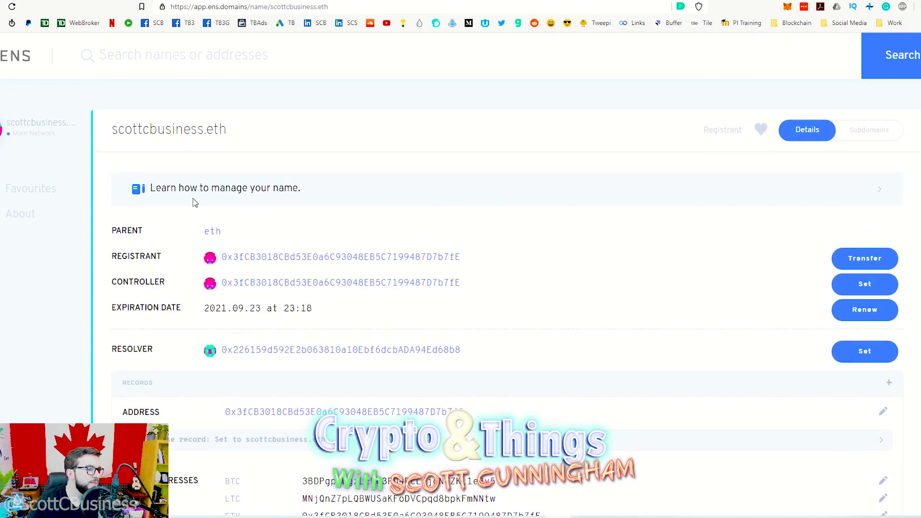
left_click(198, 196)
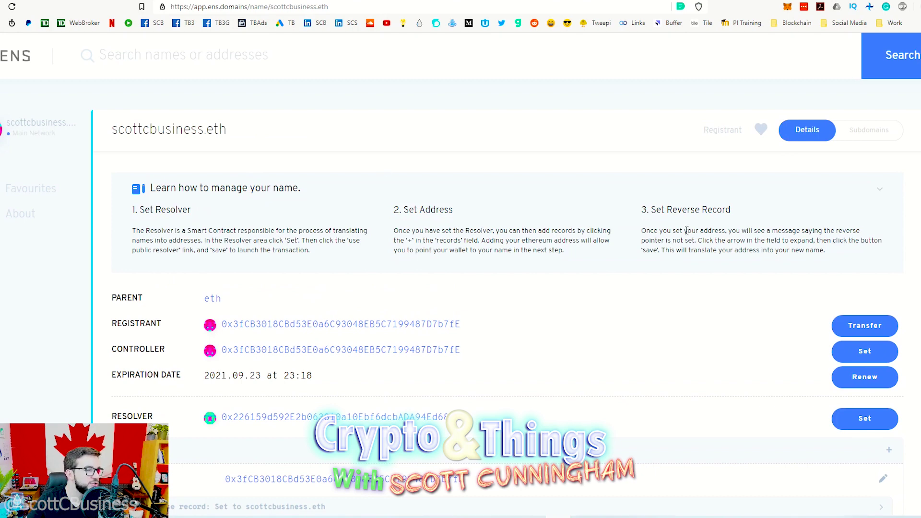
Step: Open the name's resolver for editing and cancel without entering a resolver address
scroll(387, 237, "down", 2)
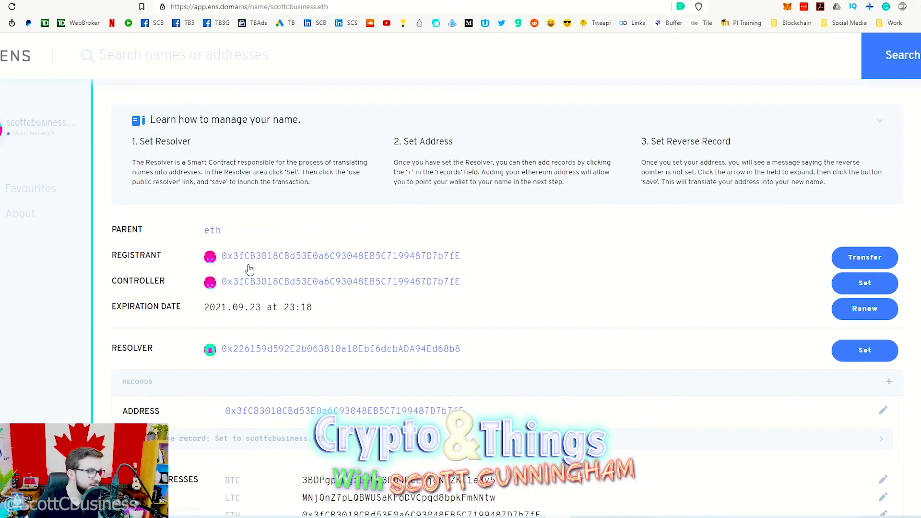
scroll(238, 249, "down", 1)
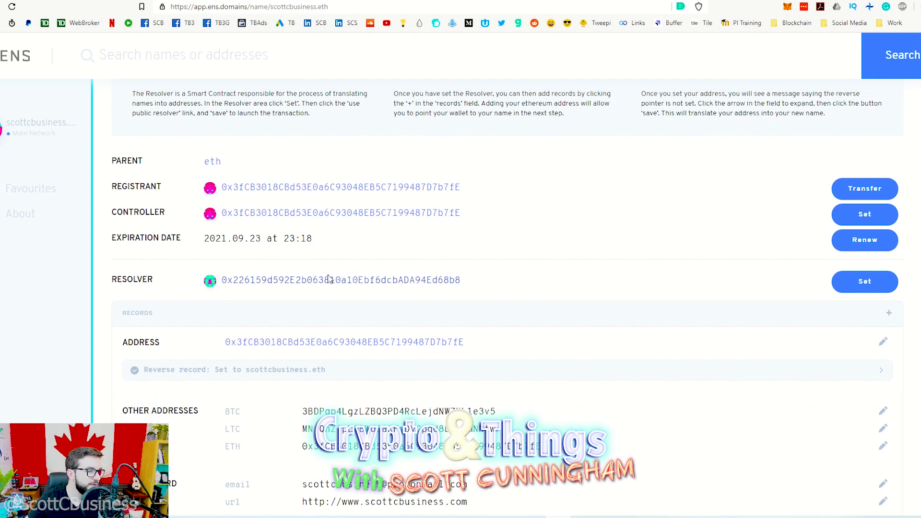
left_click(849, 285)
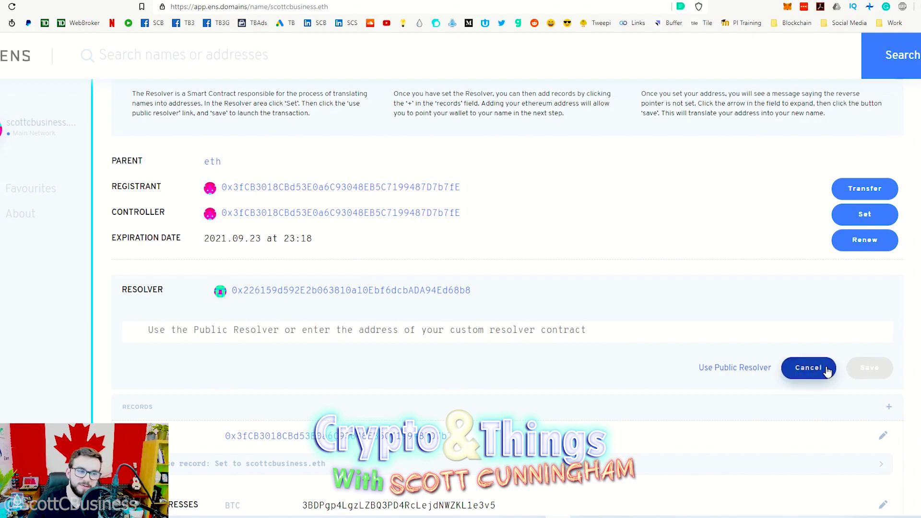
left_click(799, 368)
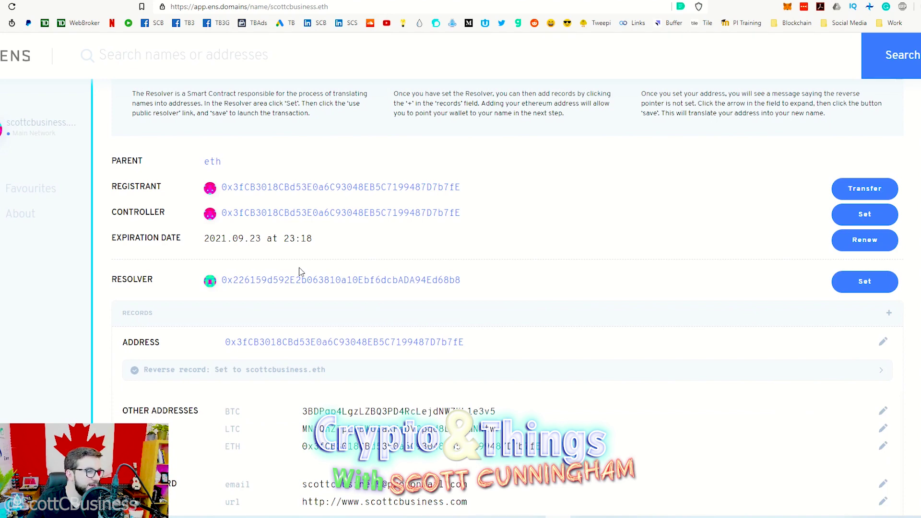
Step: Review the Set Address instructions and open the name's main address record for editing
scroll(490, 211, "up", 1)
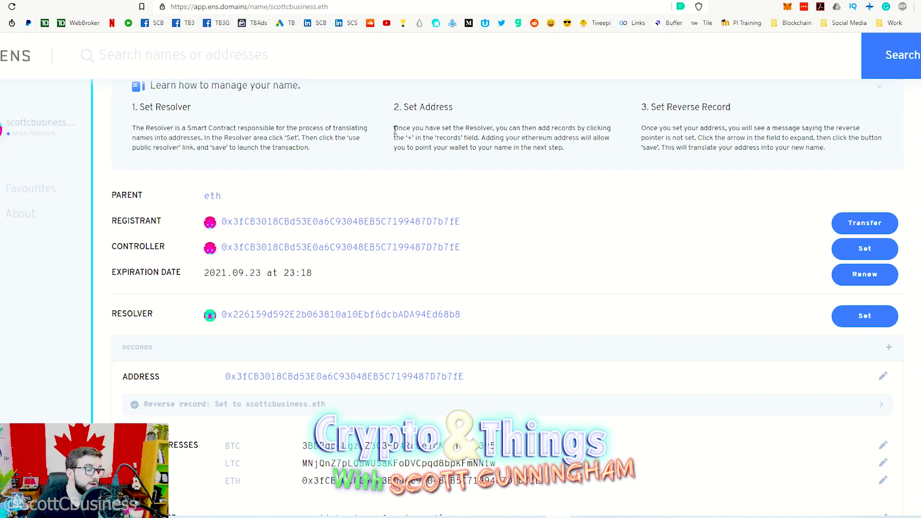
scroll(496, 237, "down", 2)
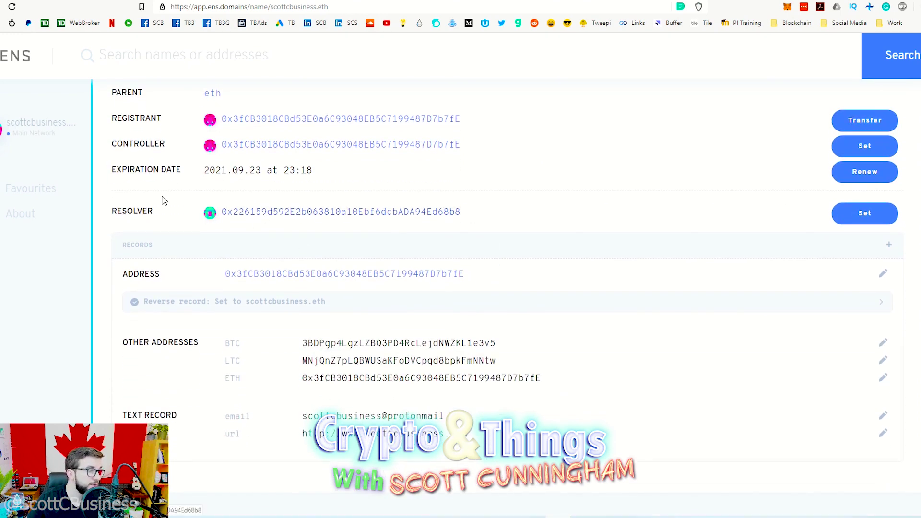
scroll(261, 261, "up", 1)
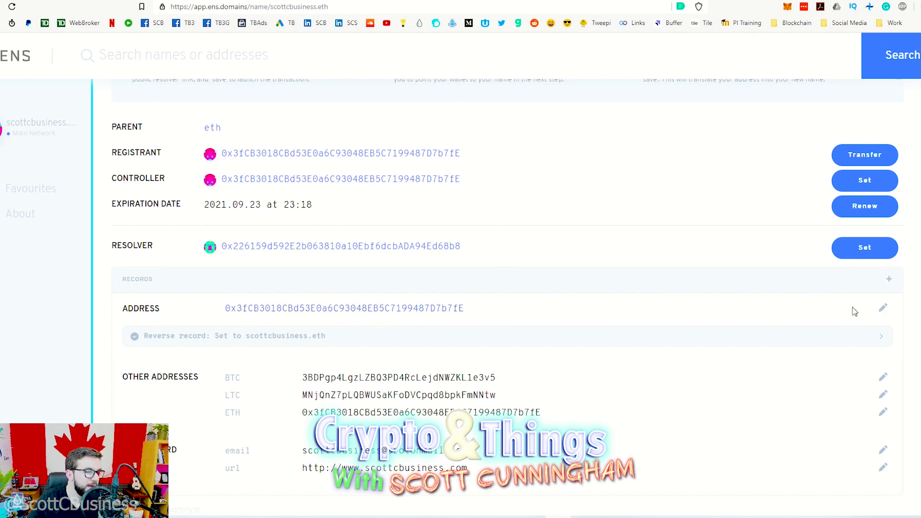
left_click(883, 307)
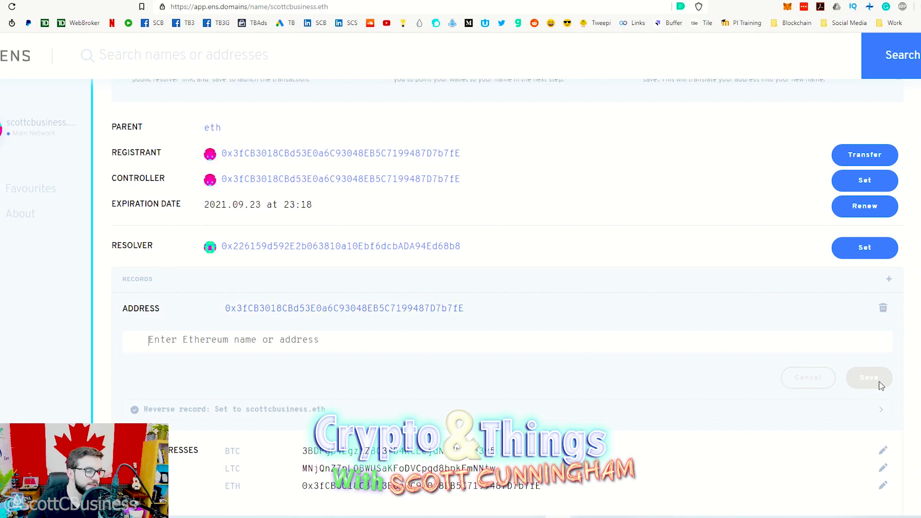
Step: Read the Set Reverse Record instructions and examine the reverse record, other addresses and text records of the name
scroll(596, 269, "up", 2)
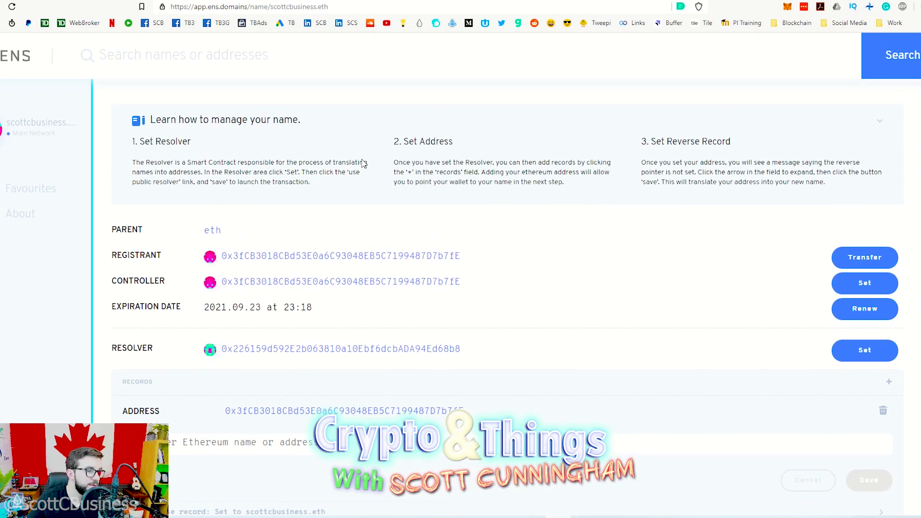
scroll(596, 174, "down", 1)
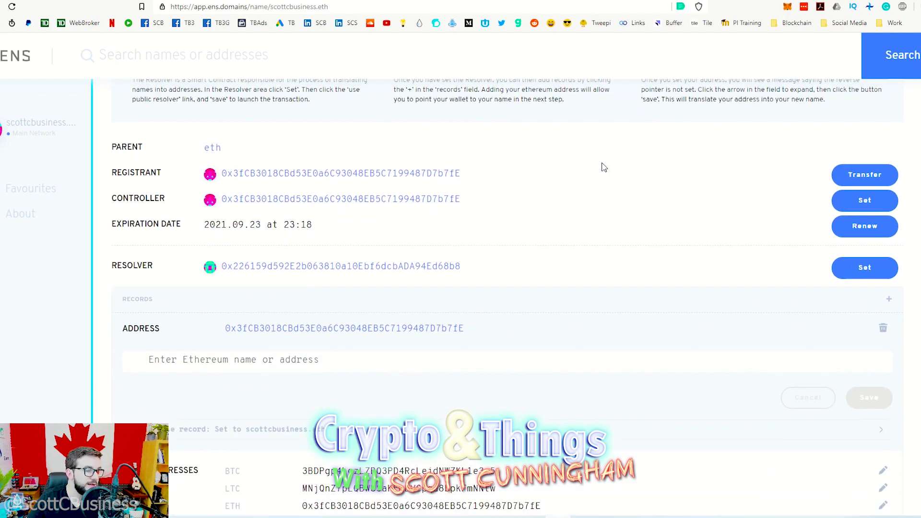
scroll(669, 141, "up", 1)
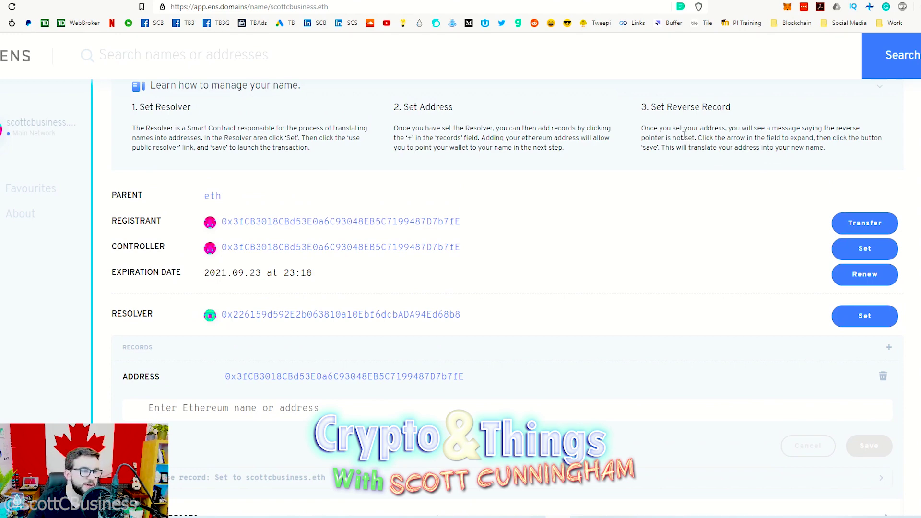
scroll(681, 197, "down", 5)
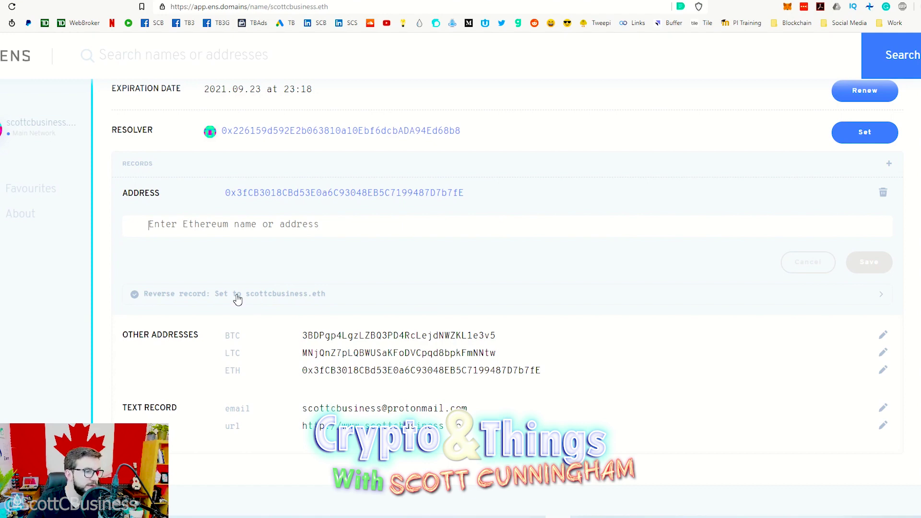
Step: Expand the name's reverse record, read its explanation and settings, and collapse it without saving
left_click(264, 297)
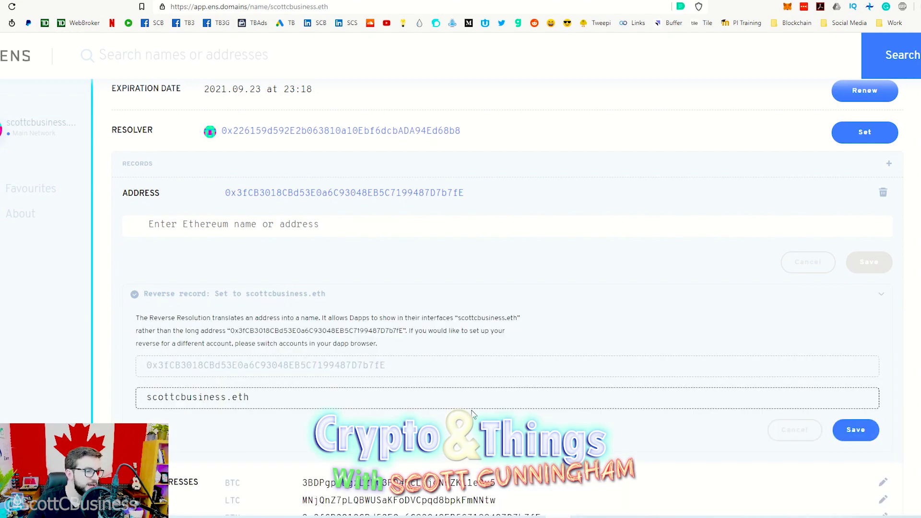
scroll(434, 406, "down", 3)
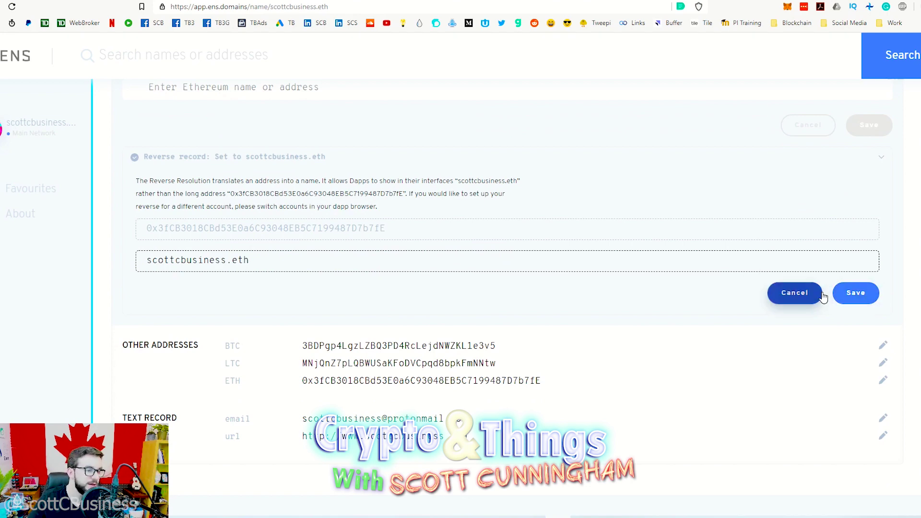
scroll(732, 246, "up", 3)
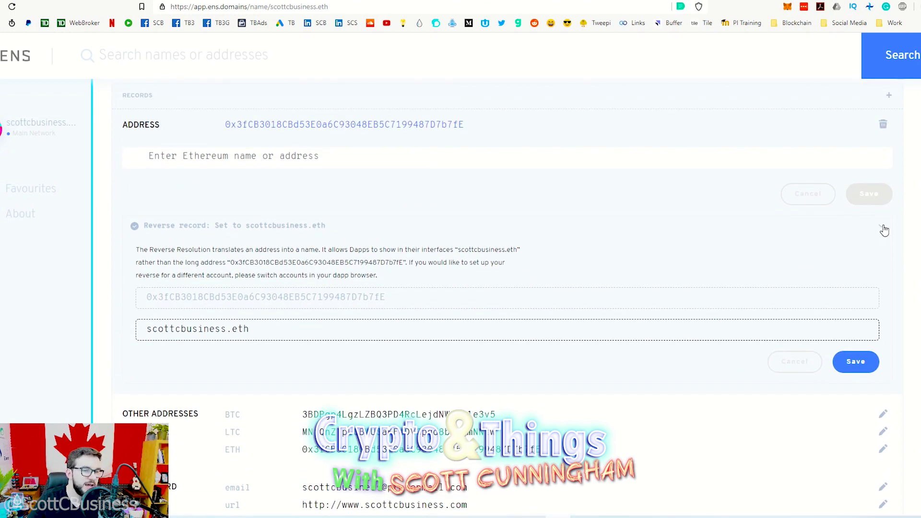
left_click(882, 227)
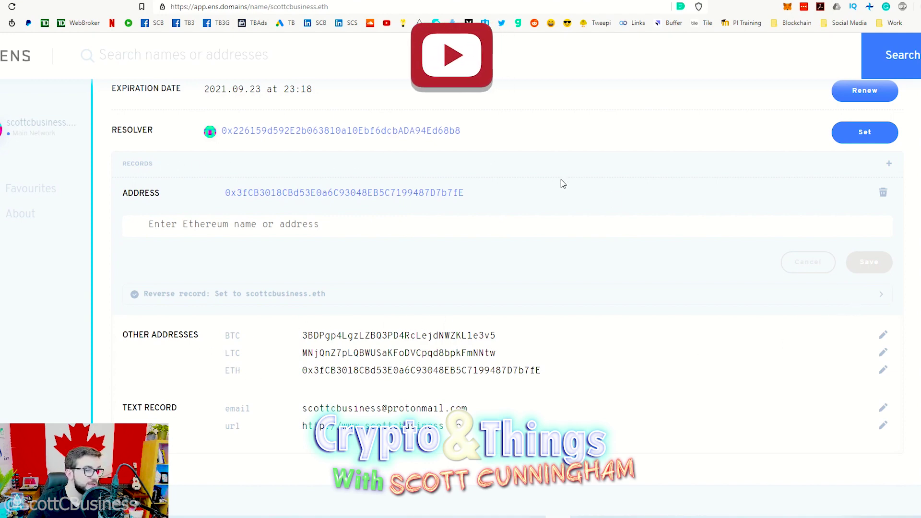
Step: Start adding a new record to the name and select Content as its record type
left_click(889, 168)
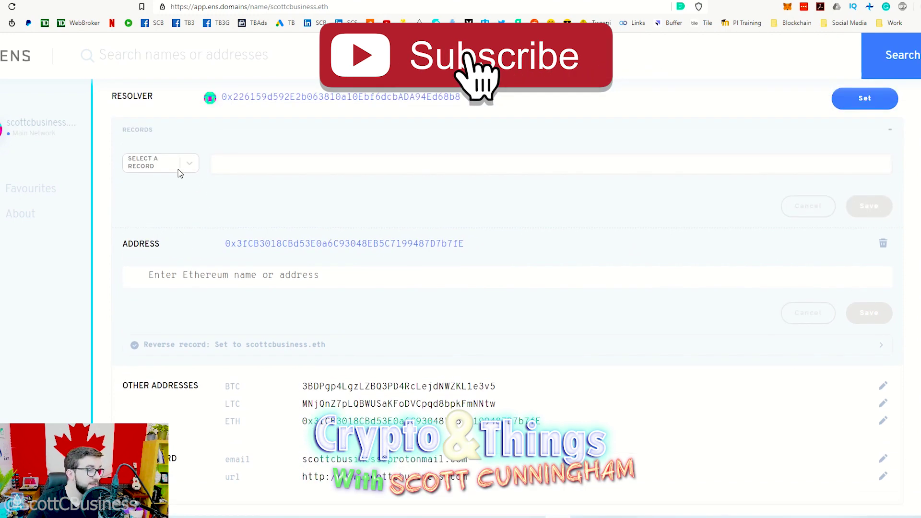
left_click(173, 163)
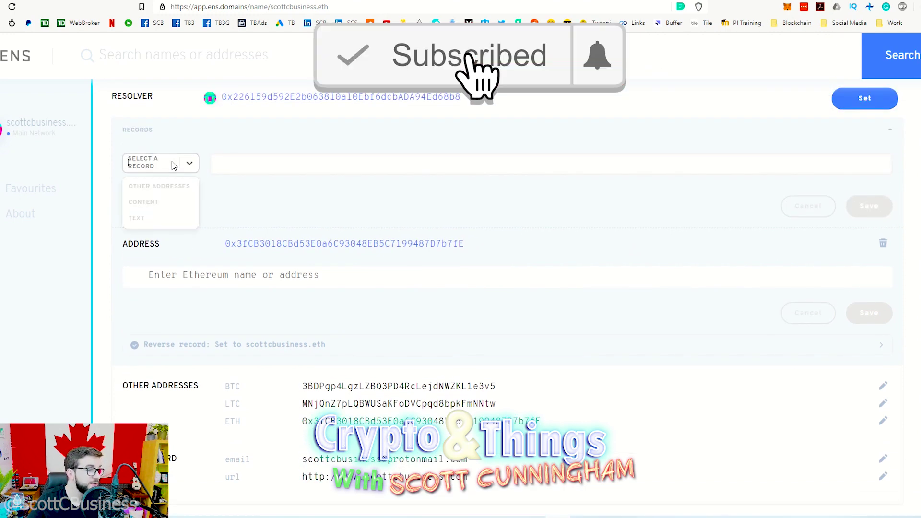
left_click(151, 203)
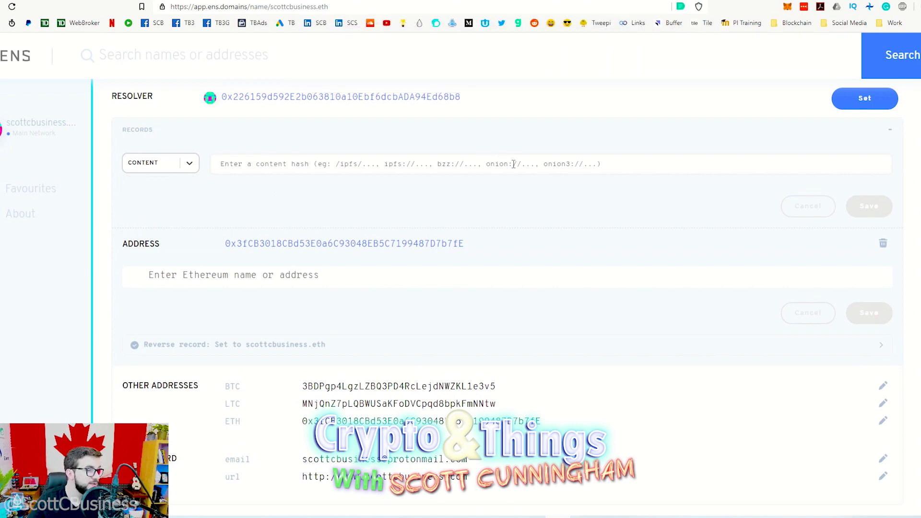
Step: Switch the new record's type to Text and review the list of available text keys
left_click(182, 166)
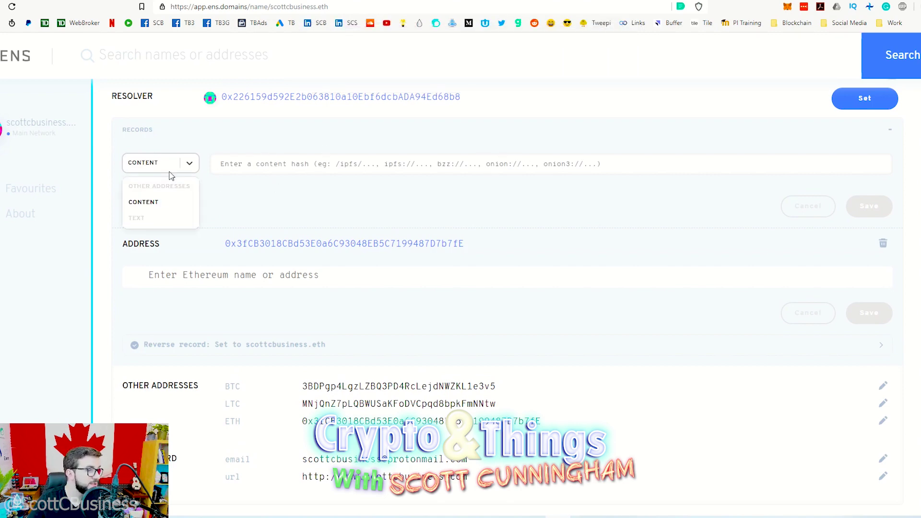
left_click(144, 221)
left_click(268, 165)
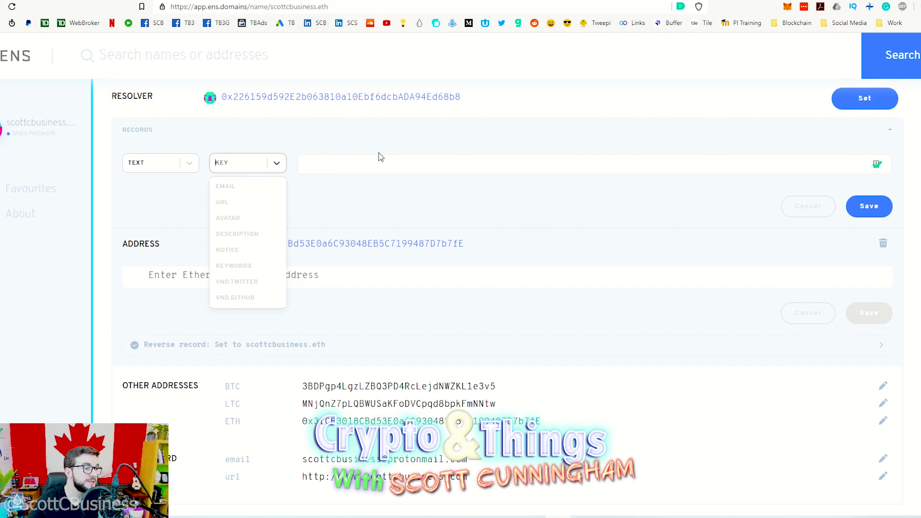
scroll(379, 154, "down", 1)
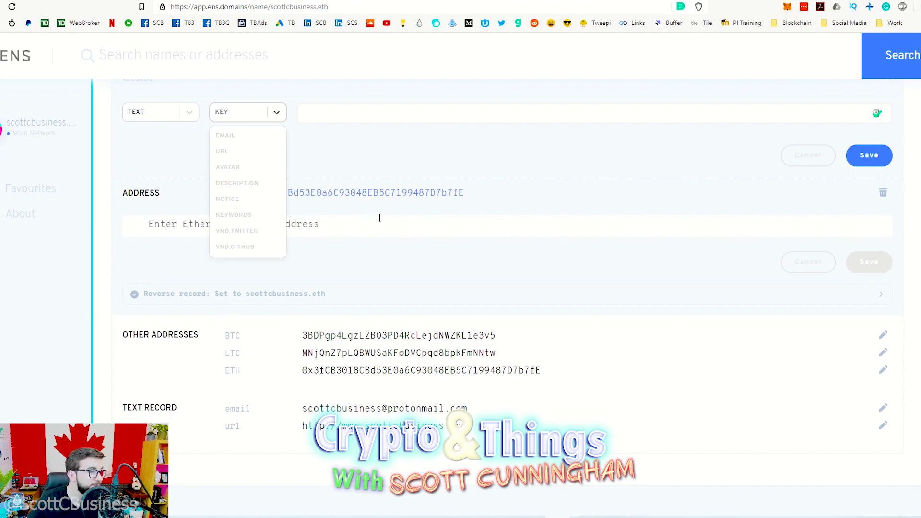
scroll(143, 161, "up", 2)
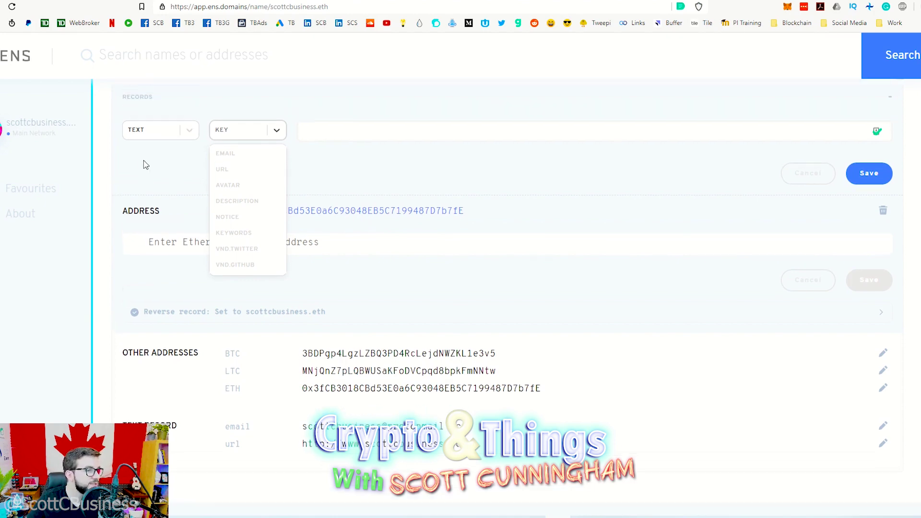
Step: Set the new record's type to Other Addresses, look through the supported coins, and choose BTC with its address field ready for entry
left_click(160, 186)
left_click(158, 207)
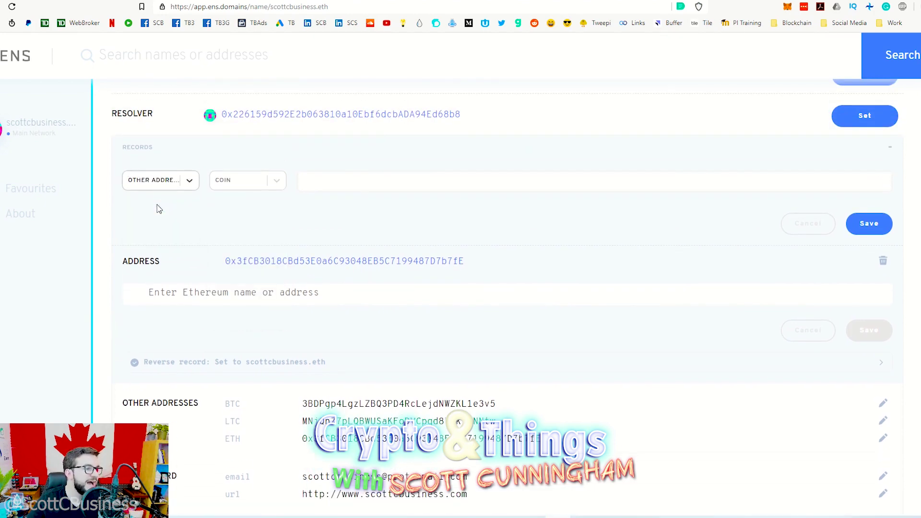
left_click(231, 182)
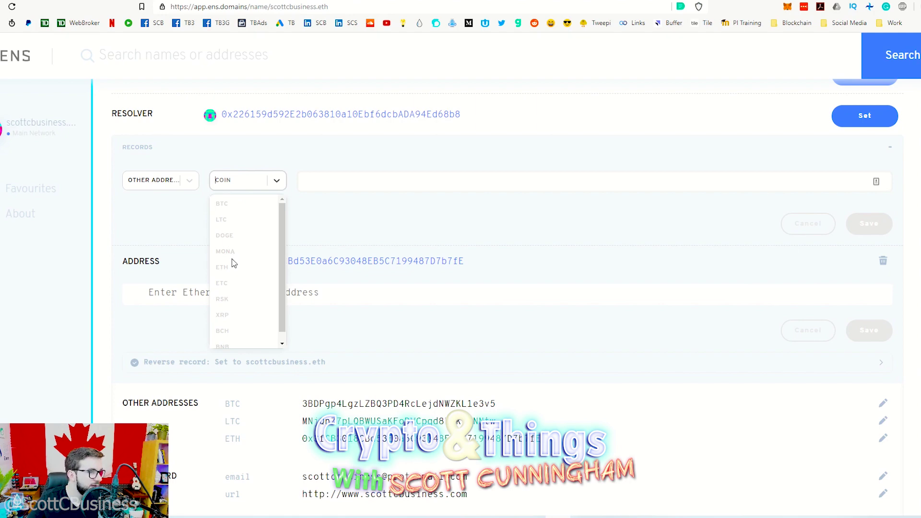
scroll(237, 302, "down", 1)
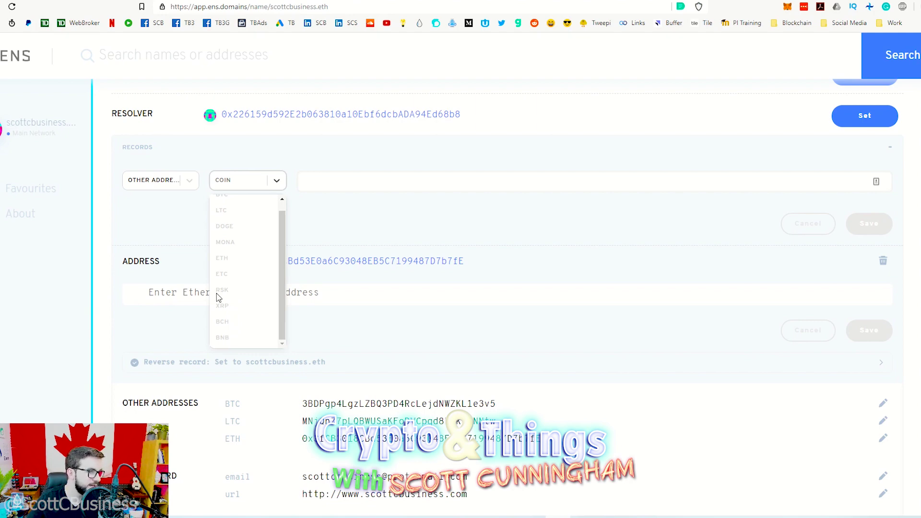
scroll(245, 302, "up", 1)
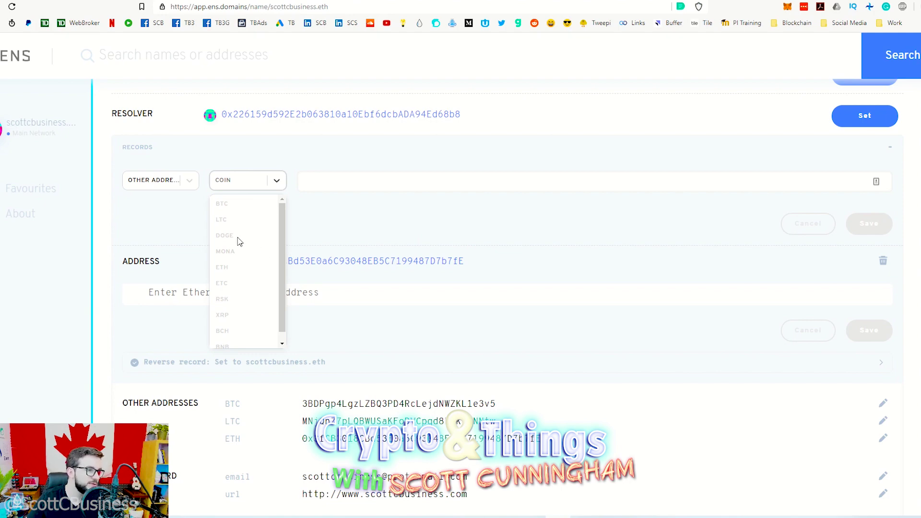
left_click(237, 204)
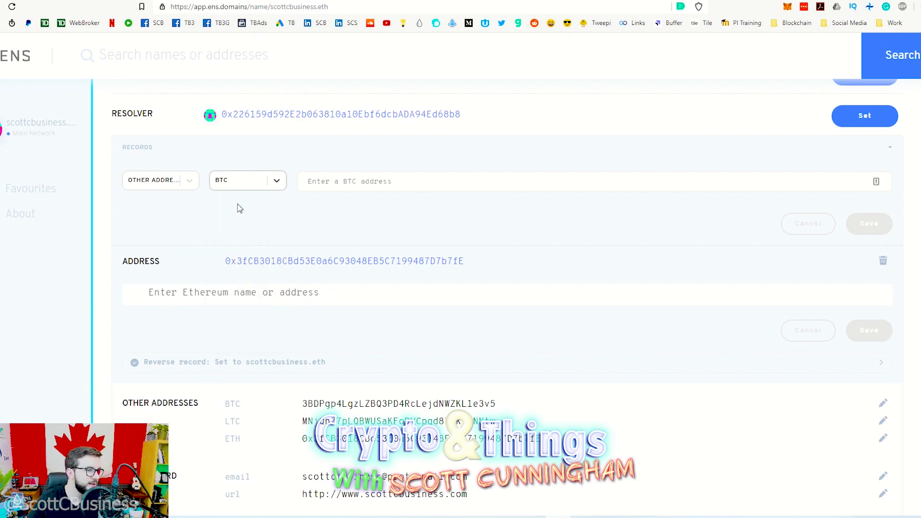
left_click(389, 182)
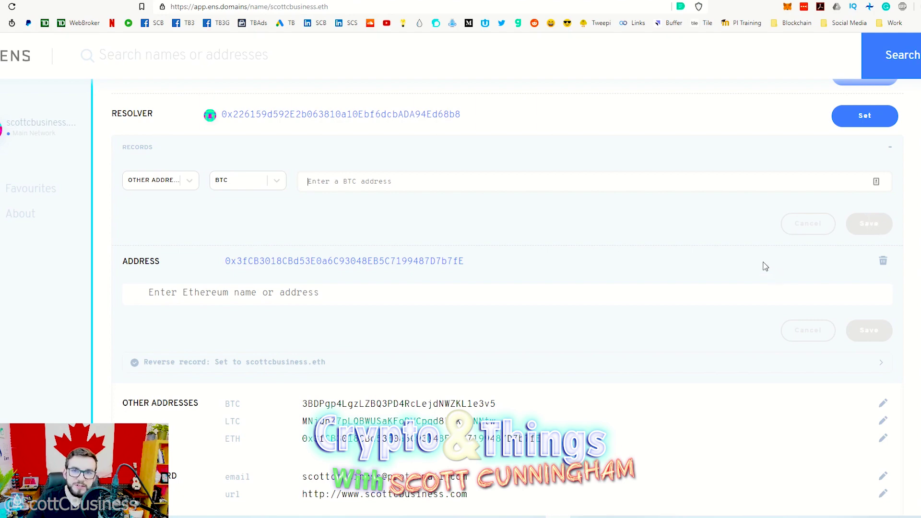
Step: Examine the BTC, LTC and ETH addresses saved for the name, along with its ownership and resolver details
scroll(741, 266, "down", 1)
scroll(737, 267, "down", 1)
left_click_drag(301, 335, 522, 342)
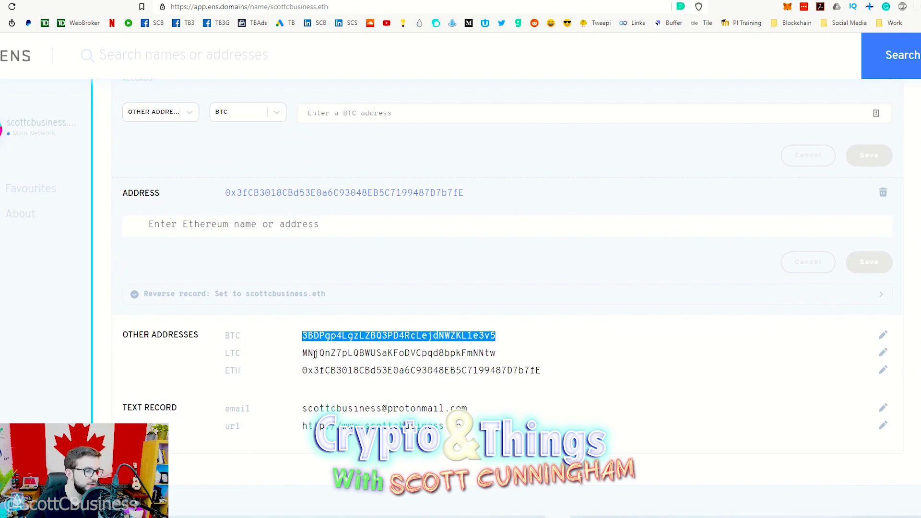
left_click(535, 351)
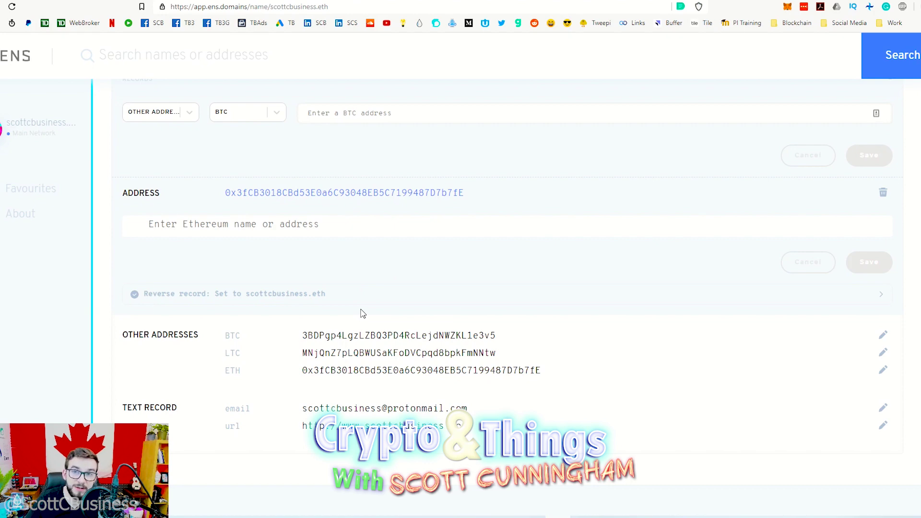
left_click_drag(289, 336, 582, 372)
left_click(569, 376)
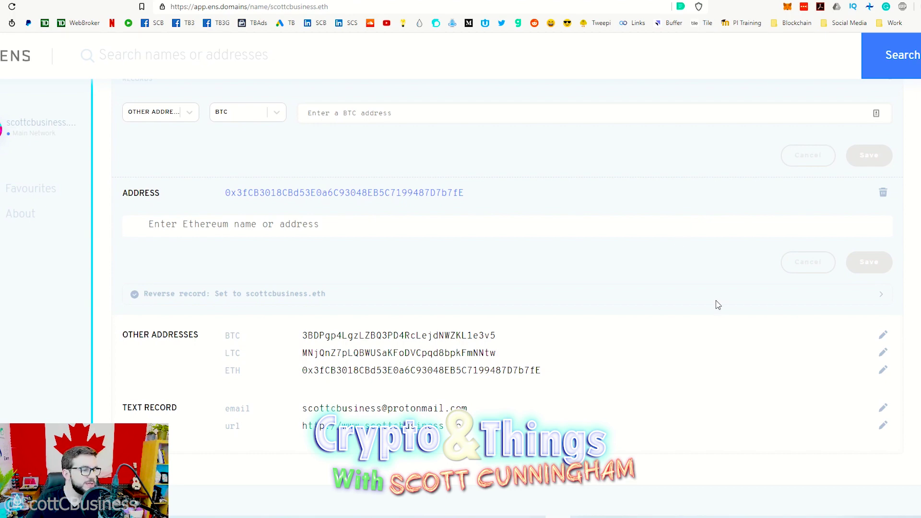
scroll(504, 274, "up", 3)
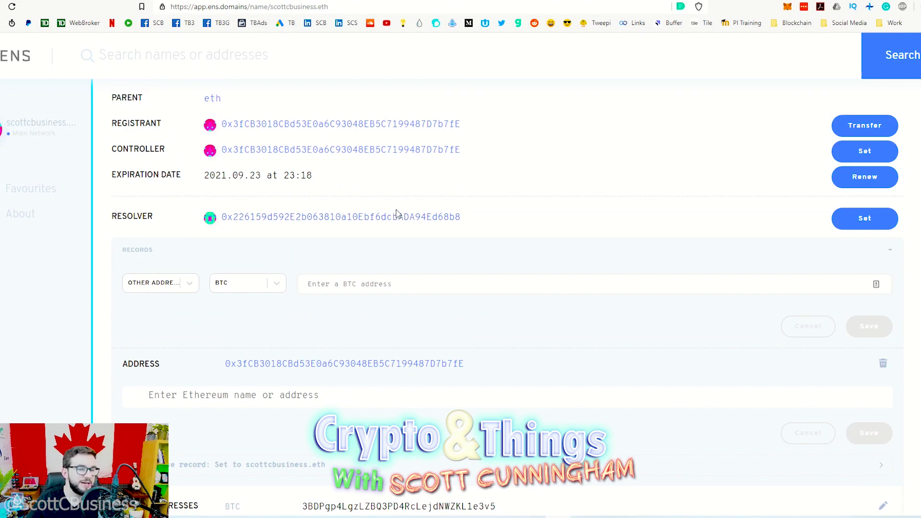
scroll(432, 230, "down", 2)
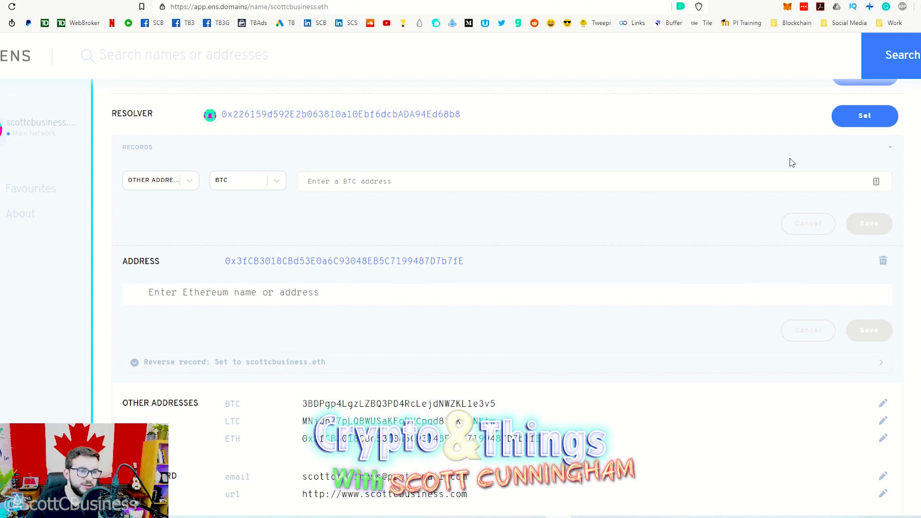
Step: Inspect the ENS page with the browser's developer tools and show the Console output
right_click(715, 271)
mouse_move(737, 364)
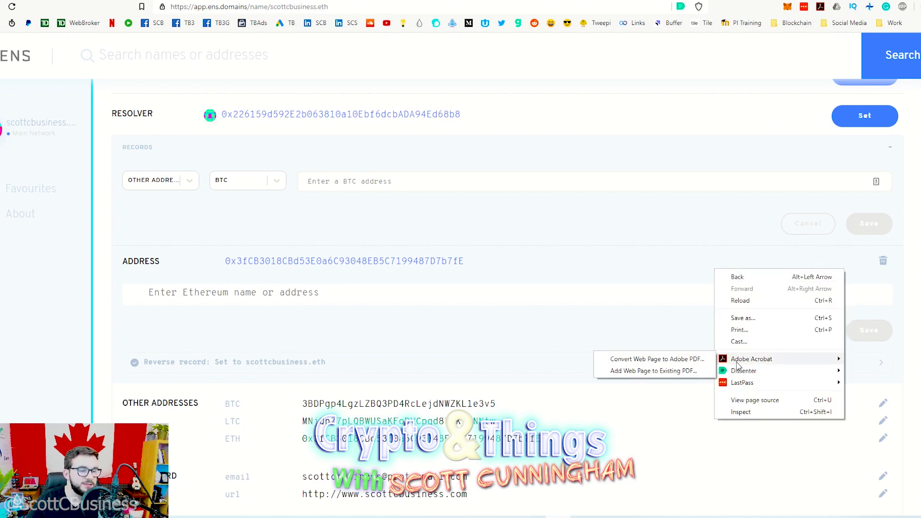
left_click(538, 328)
right_click(581, 327)
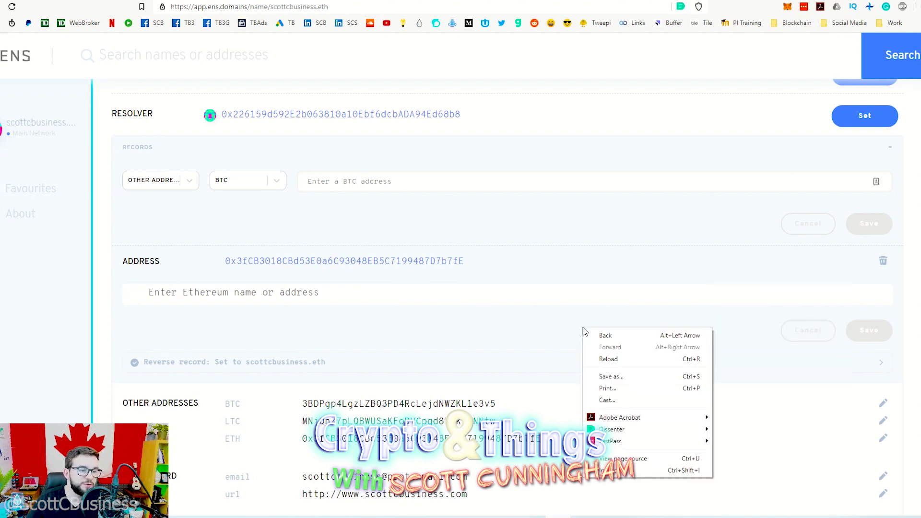
left_click(626, 472)
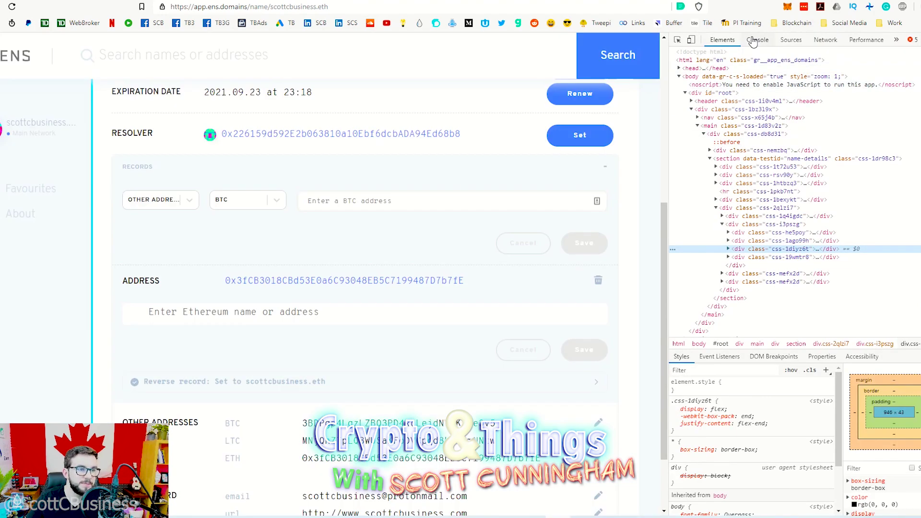
left_click(753, 41)
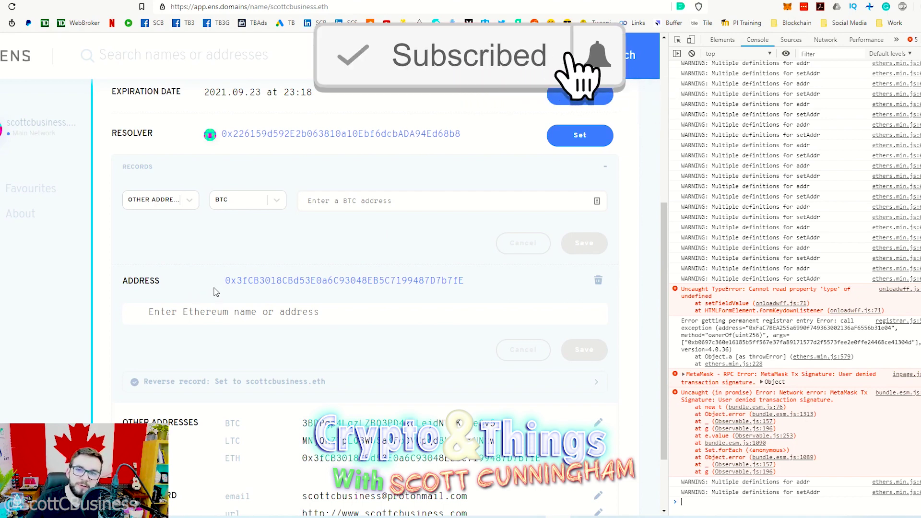
Step: Review the name's other addresses and text records, and return to its management guide and ownership details
scroll(214, 292, "down", 2)
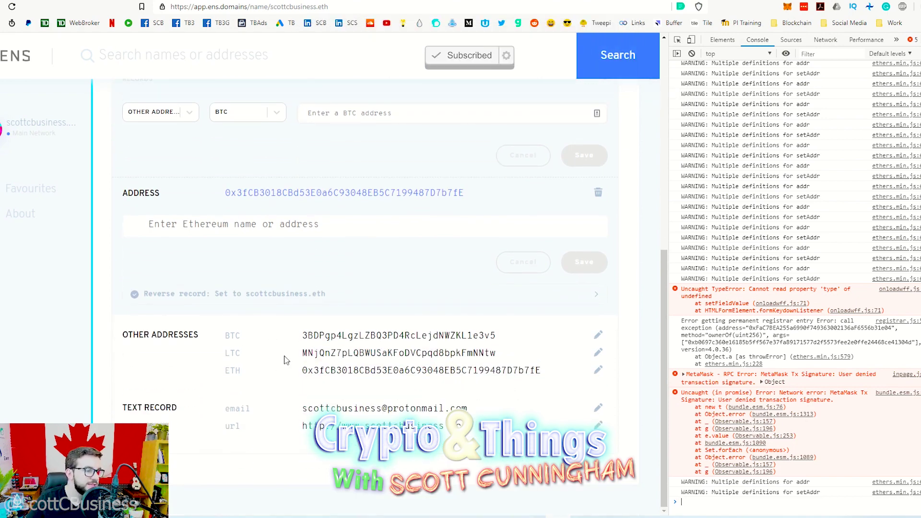
scroll(335, 349, "up", 2)
scroll(335, 348, "up", 7)
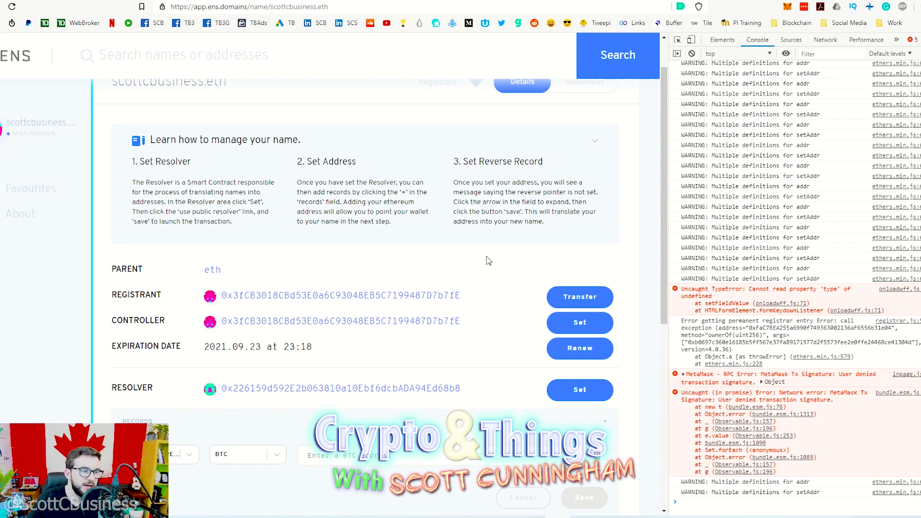
right_click(469, 266)
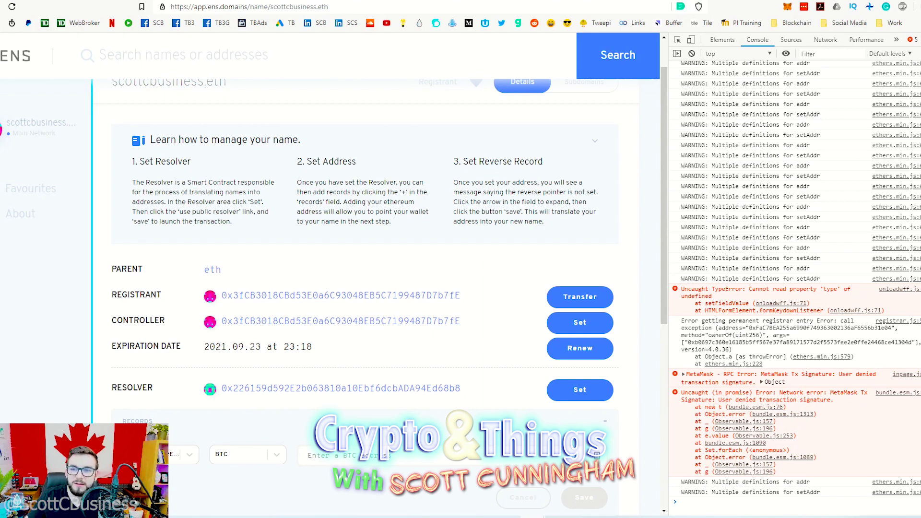
Step: Switch to the Twitter conversation about URL text records, highlight the contact's handle, and return to the ENS name page
key("alt+Tab")
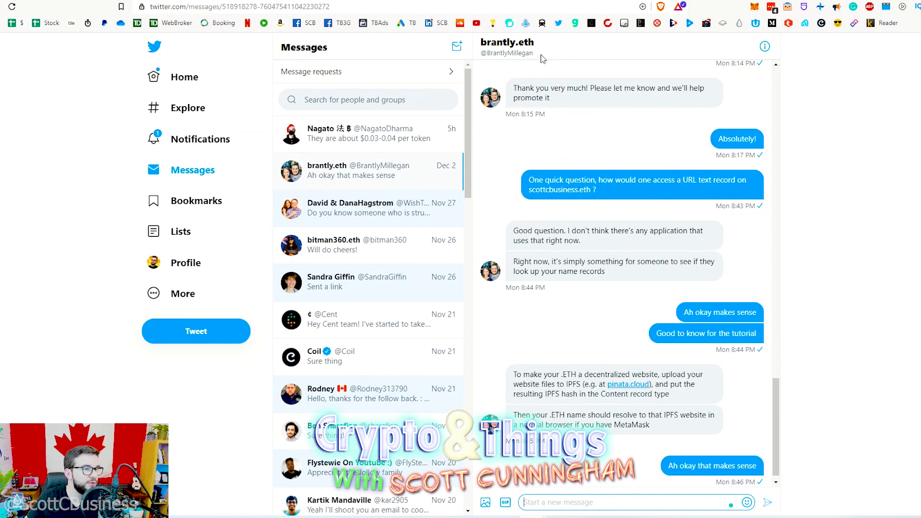
left_click_drag(542, 58, 482, 54)
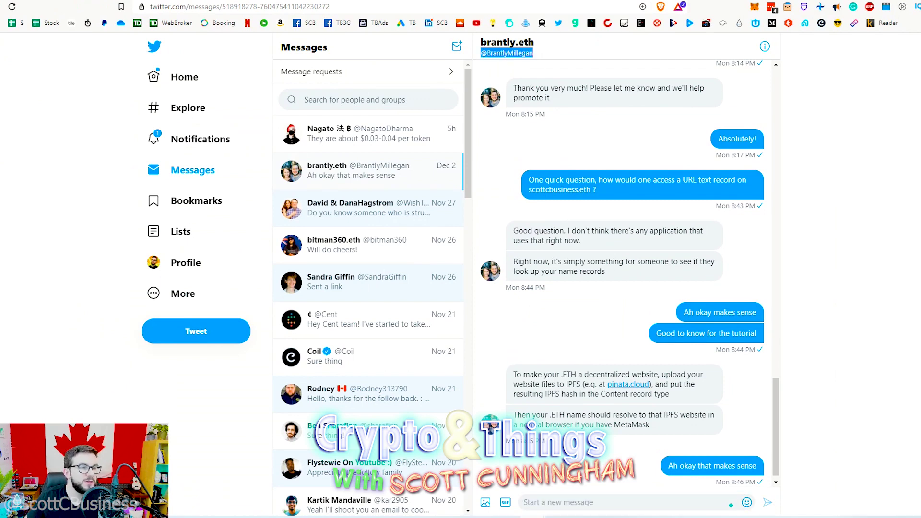
key("alt+Tab")
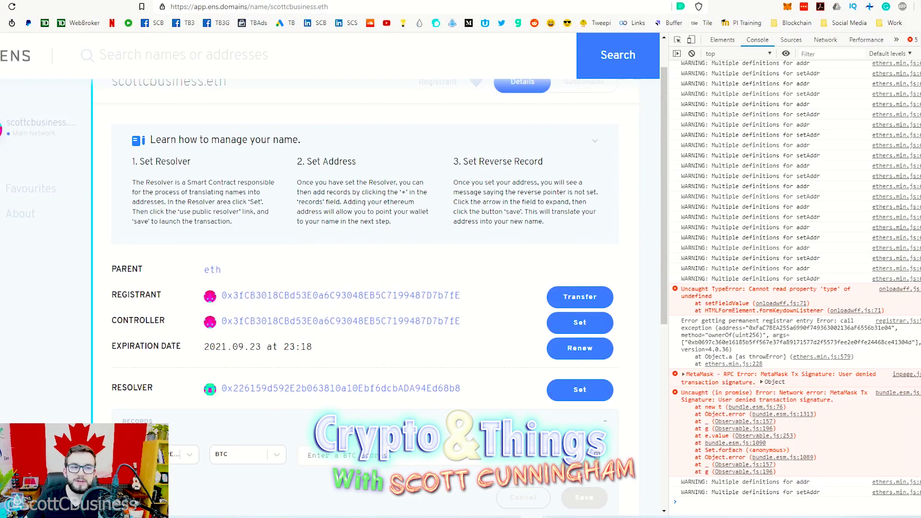